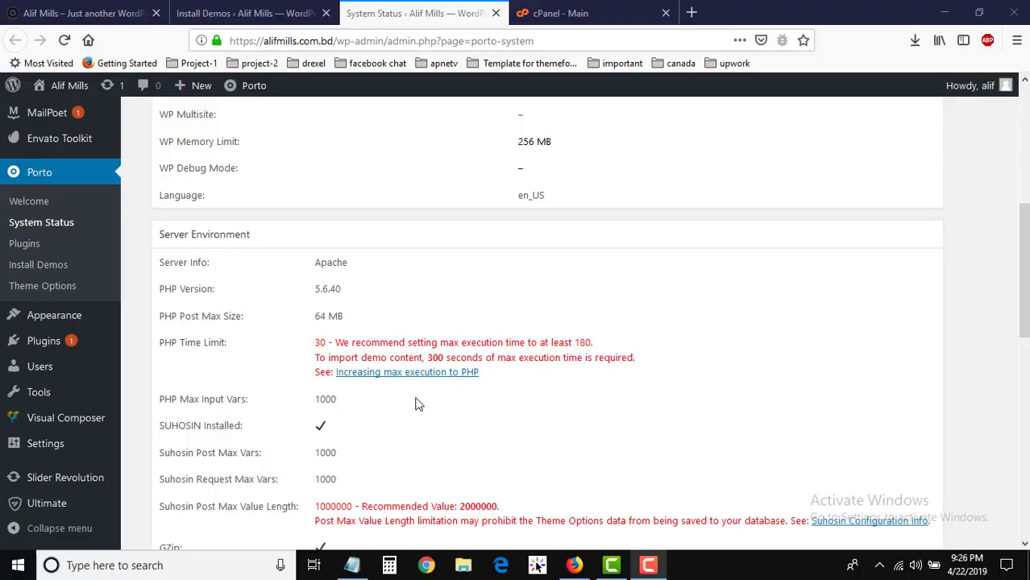
Open the public_html folder in cPanel File Manager to list the WordPress files
{"action": "scroll", "coordinate": [416, 401], "scroll_direction": "up", "scroll_amount": 4}
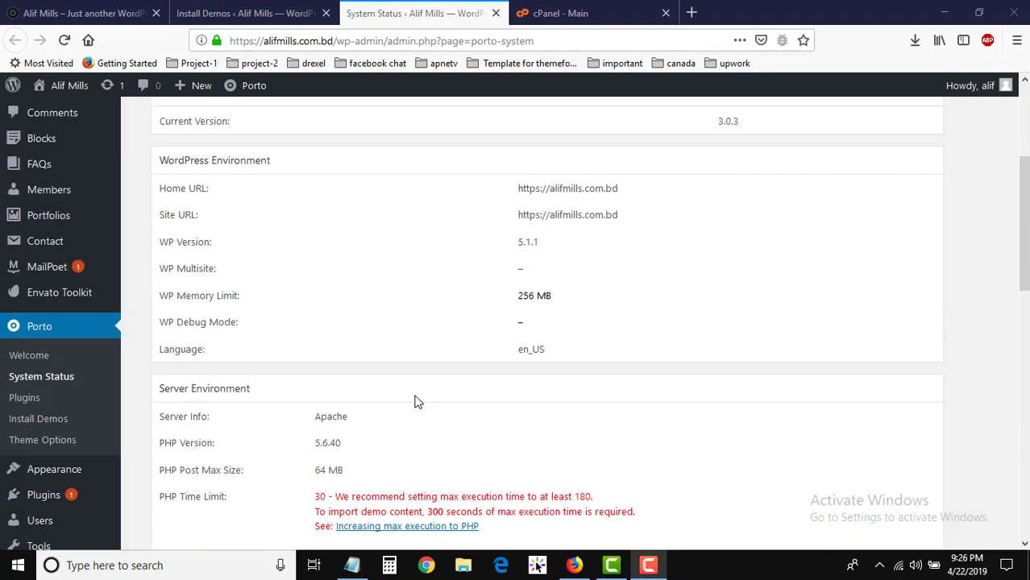
{"action": "scroll", "coordinate": [417, 401], "scroll_direction": "up", "scroll_amount": 5}
{"action": "scroll", "coordinate": [417, 401], "scroll_direction": "down", "scroll_amount": 5}
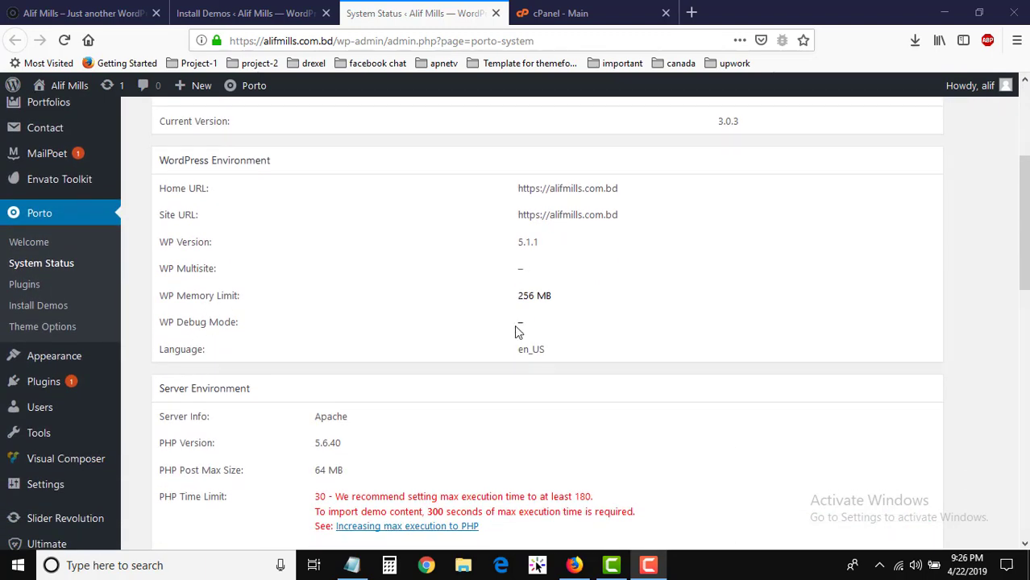
{"action": "scroll", "coordinate": [514, 324], "scroll_direction": "down", "scroll_amount": 3}
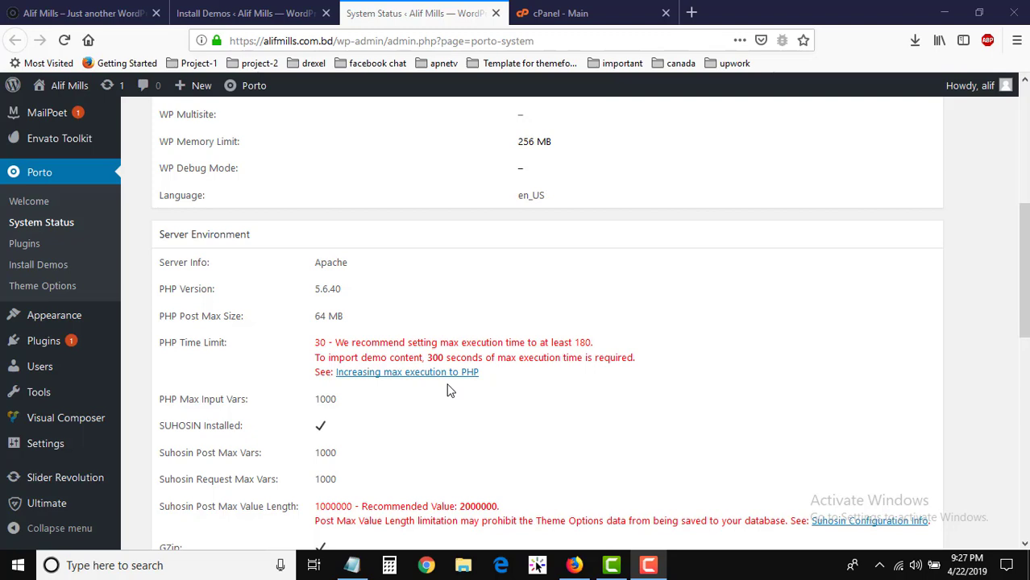
{"action": "left_click", "coordinate": [560, 13]}
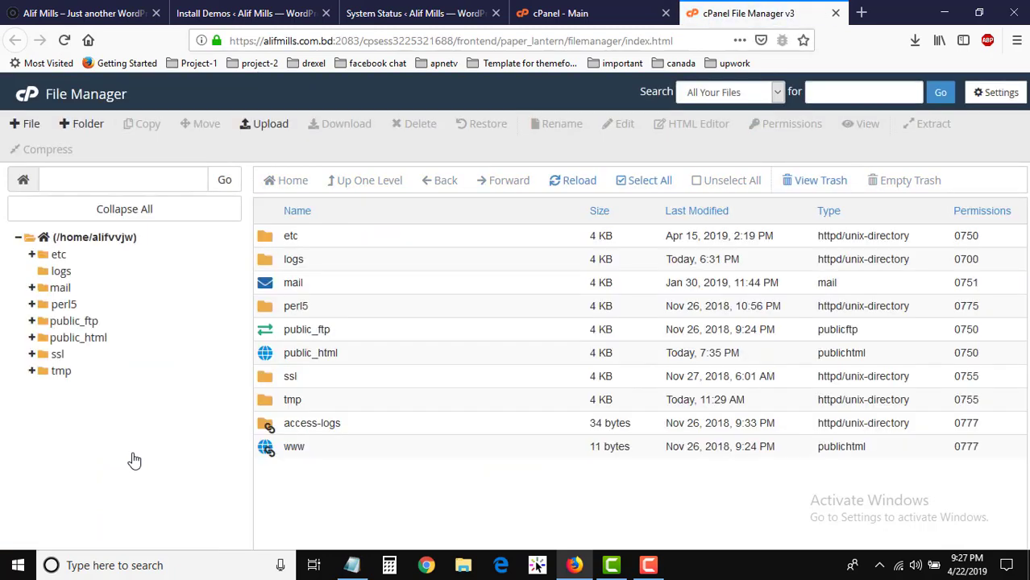
{"action": "left_click", "coordinate": [265, 356]}
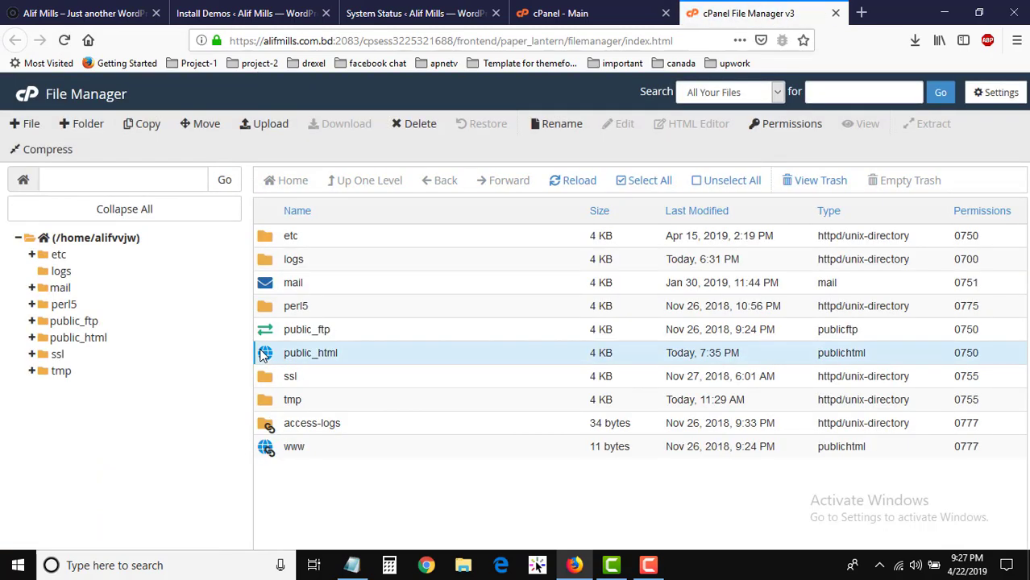
{"action": "double_click", "coordinate": [265, 355]}
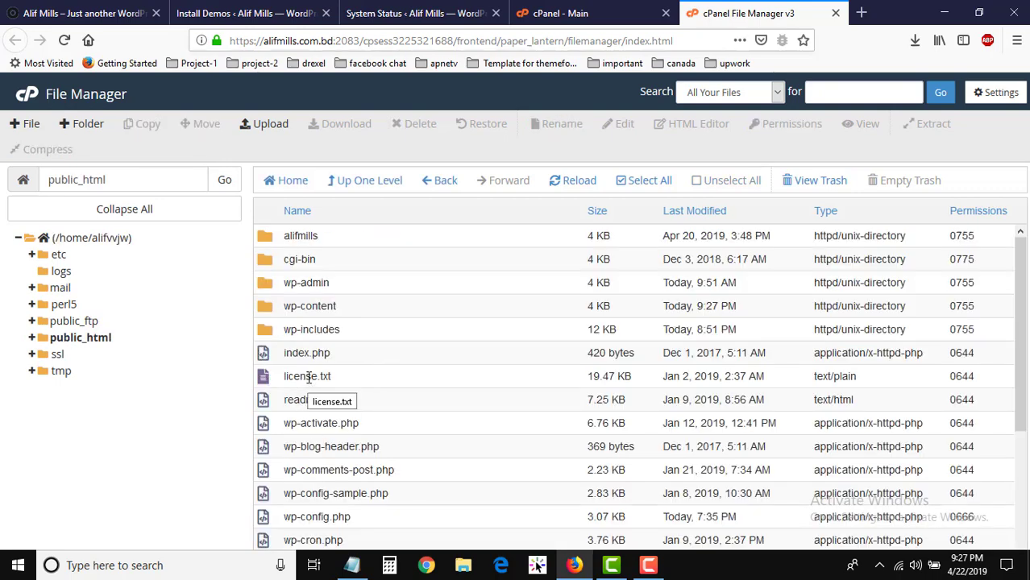
Create an empty file named .user.ini in /public_html
{"action": "left_click", "coordinate": [32, 127]}
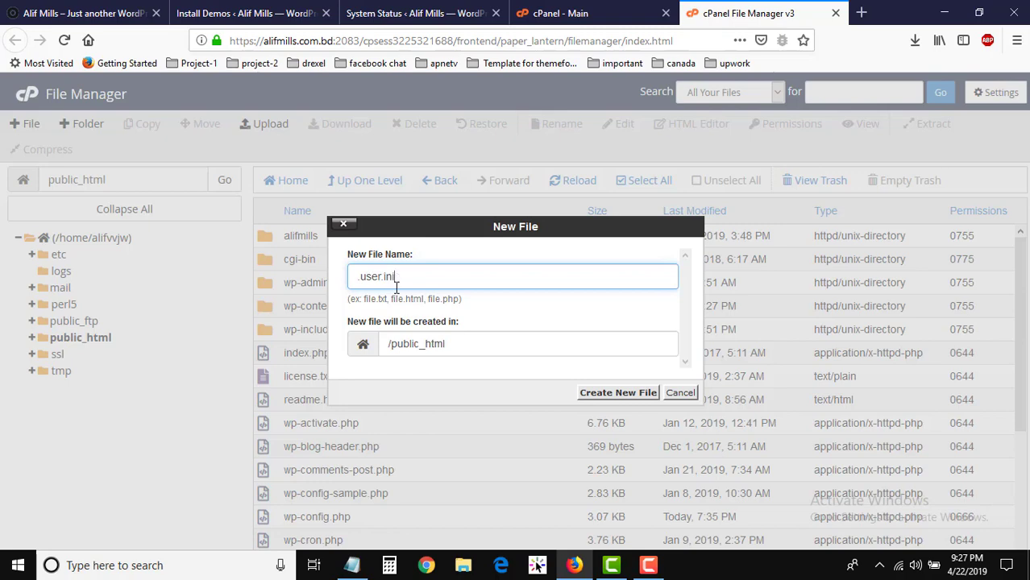
{"action": "left_click", "coordinate": [626, 394]}
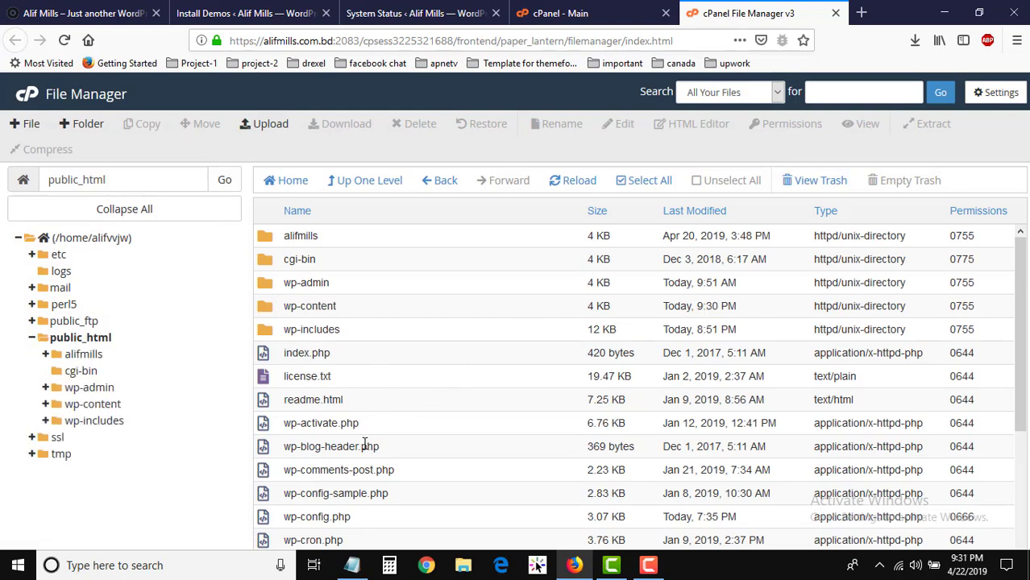
Enable Show Hidden Files (dotfiles) in File Manager preferences and save
{"action": "scroll", "coordinate": [336, 411], "scroll_direction": "down", "scroll_amount": 4}
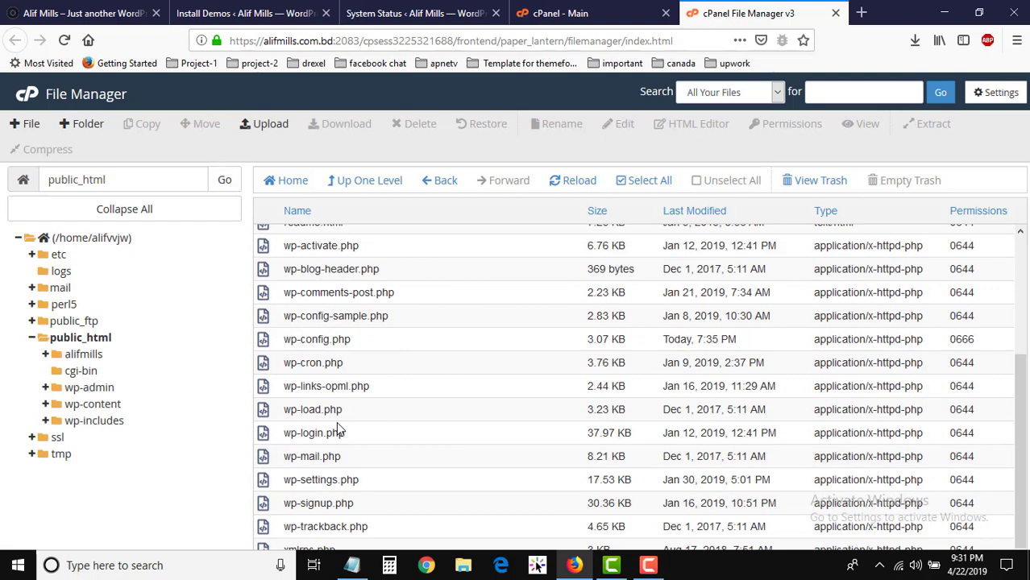
{"action": "scroll", "coordinate": [338, 423], "scroll_direction": "up", "scroll_amount": 4}
{"action": "left_click", "coordinate": [996, 93]}
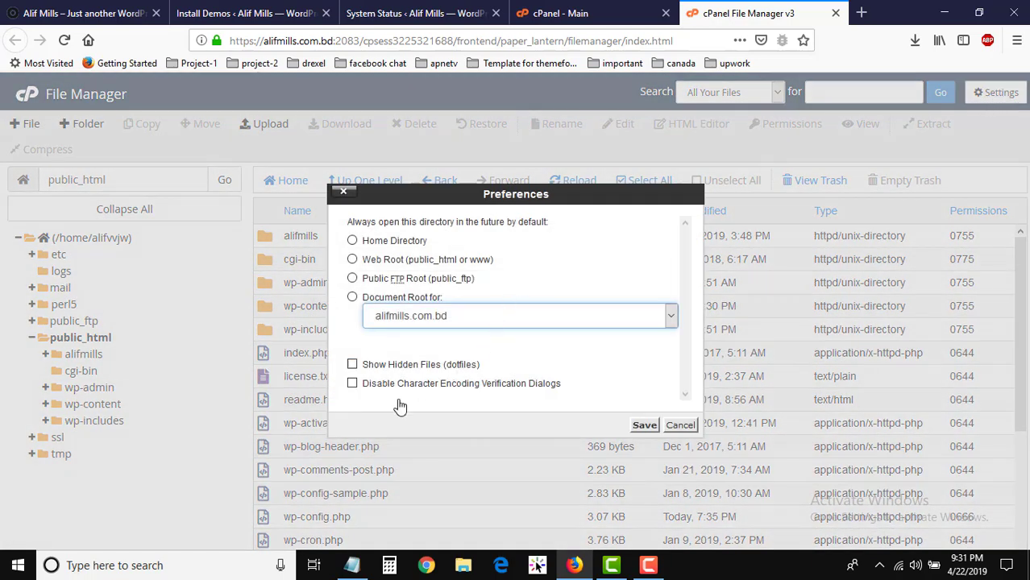
{"action": "left_click", "coordinate": [352, 364]}
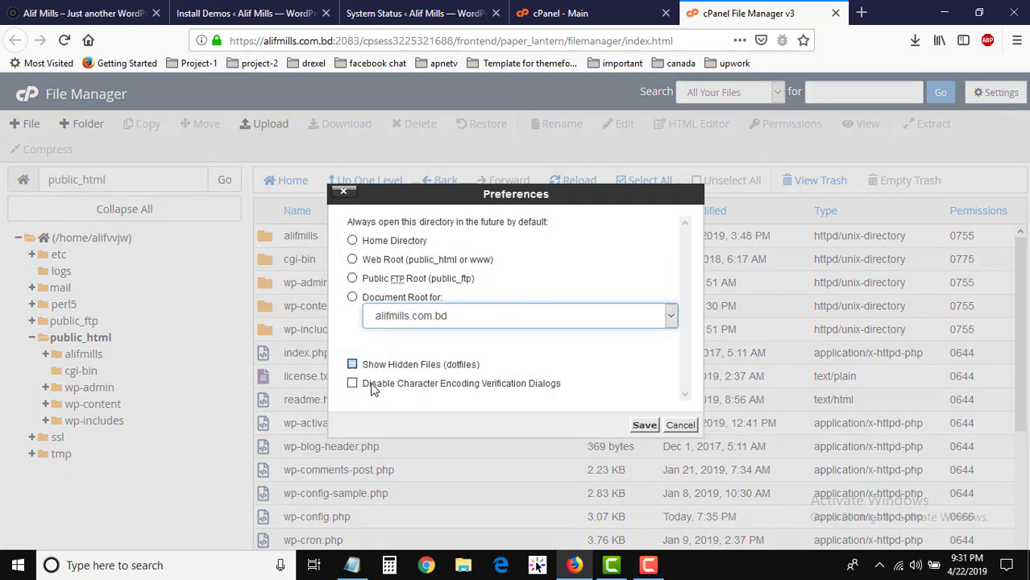
{"action": "left_click", "coordinate": [645, 426]}
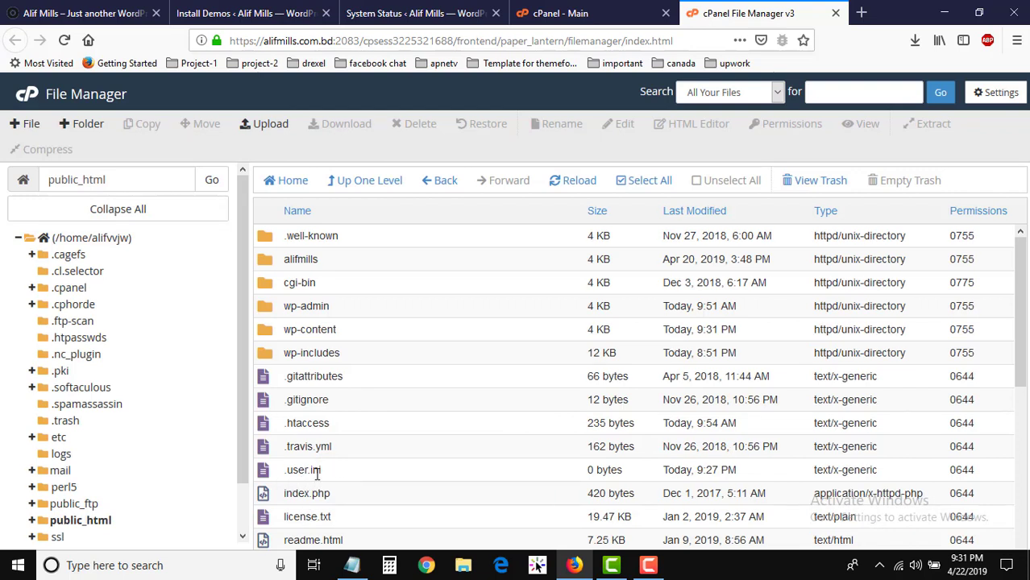
Open the empty .user.ini in File Manager's code editor through its Edit action
{"action": "left_click", "coordinate": [263, 470]}
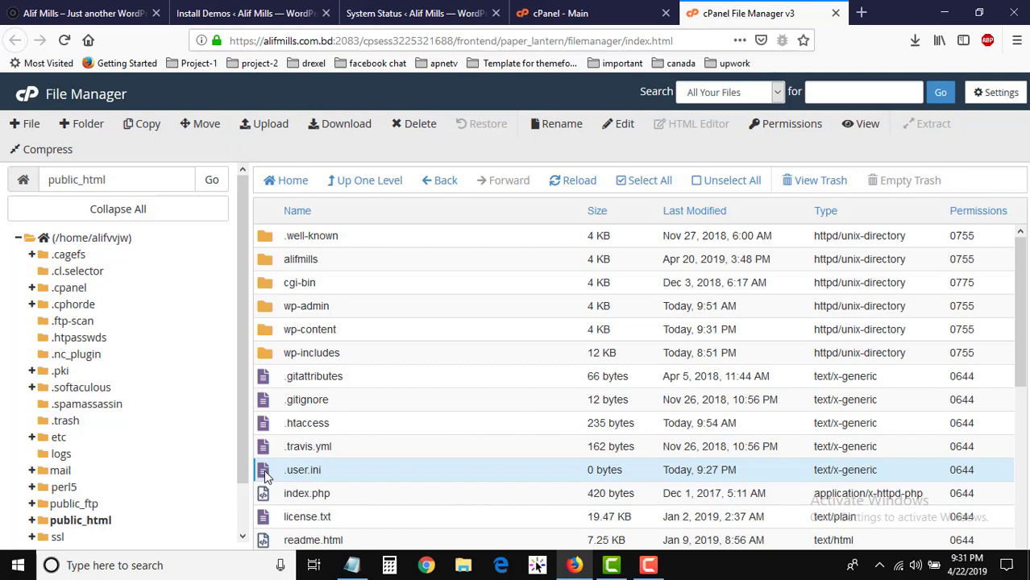
{"action": "right_click", "coordinate": [263, 470]}
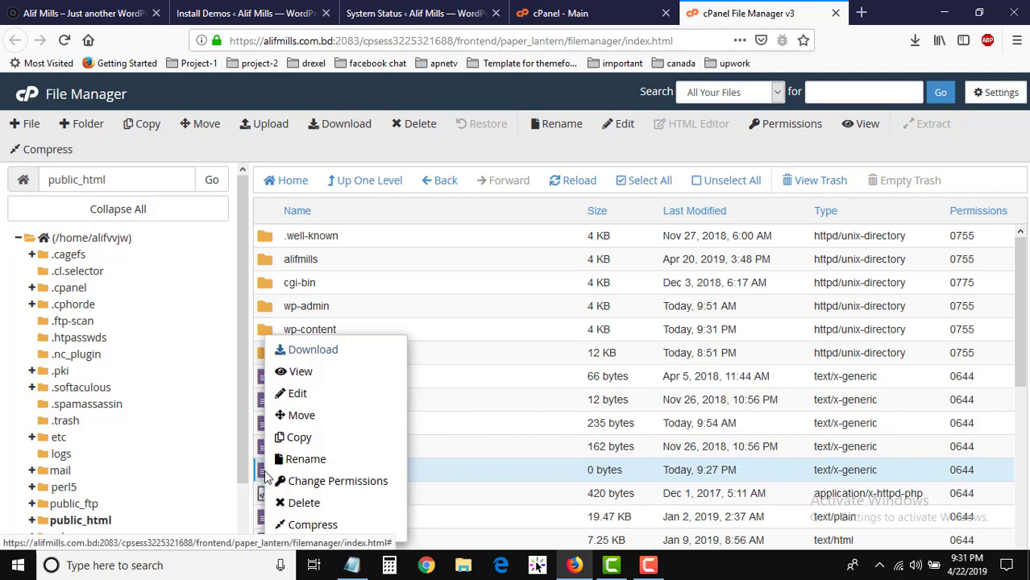
{"action": "left_click", "coordinate": [297, 394]}
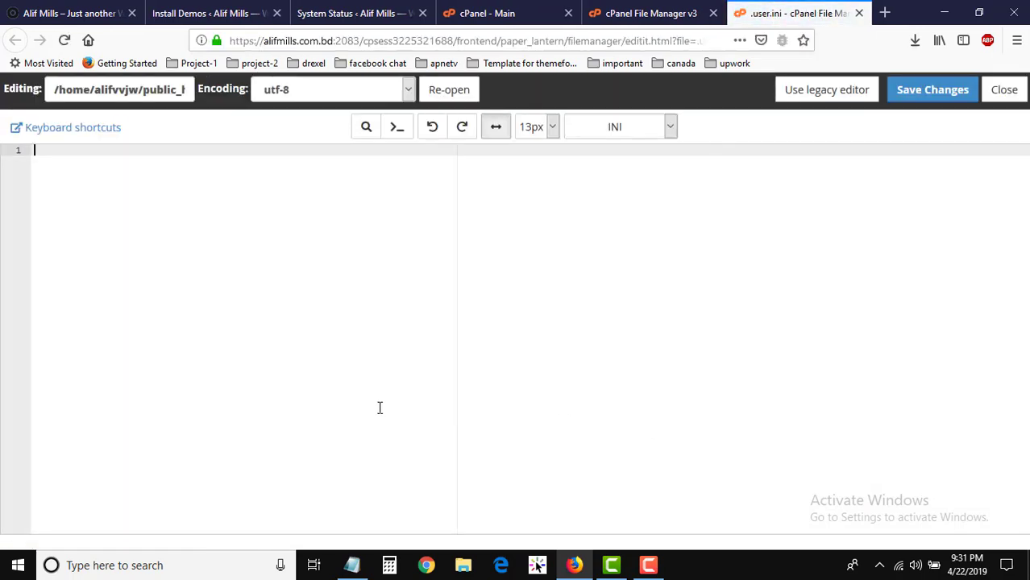
Copy 'max_execution_time = 300;' from Notepad, then return to the Install Demos page
{"action": "left_click", "coordinate": [352, 566]}
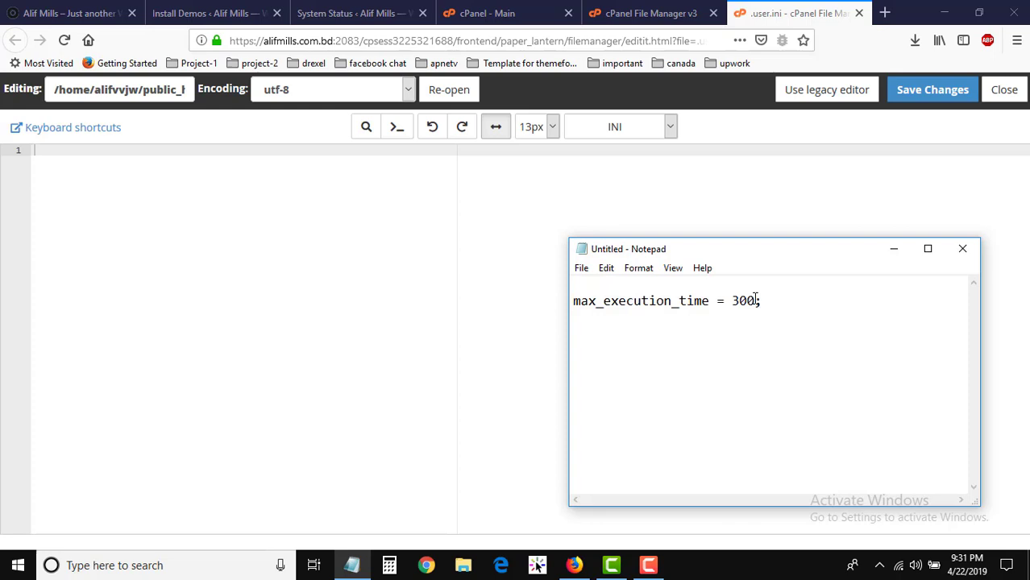
{"action": "left_click_drag", "start_coordinate": [764, 301], "coordinate": [573, 302]}
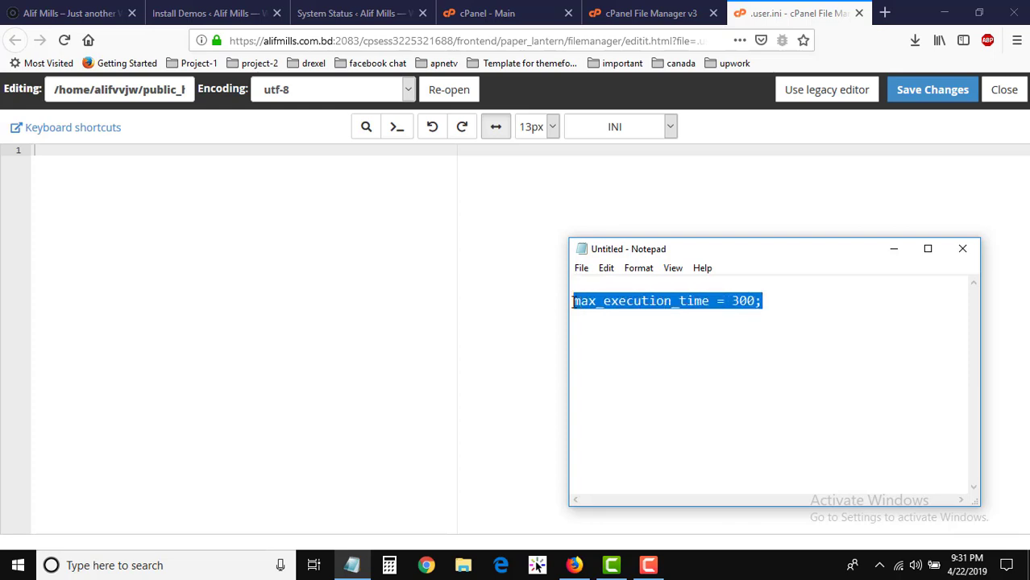
{"action": "right_click", "coordinate": [657, 300]}
{"action": "left_click", "coordinate": [691, 349]}
{"action": "left_click", "coordinate": [201, 13]}
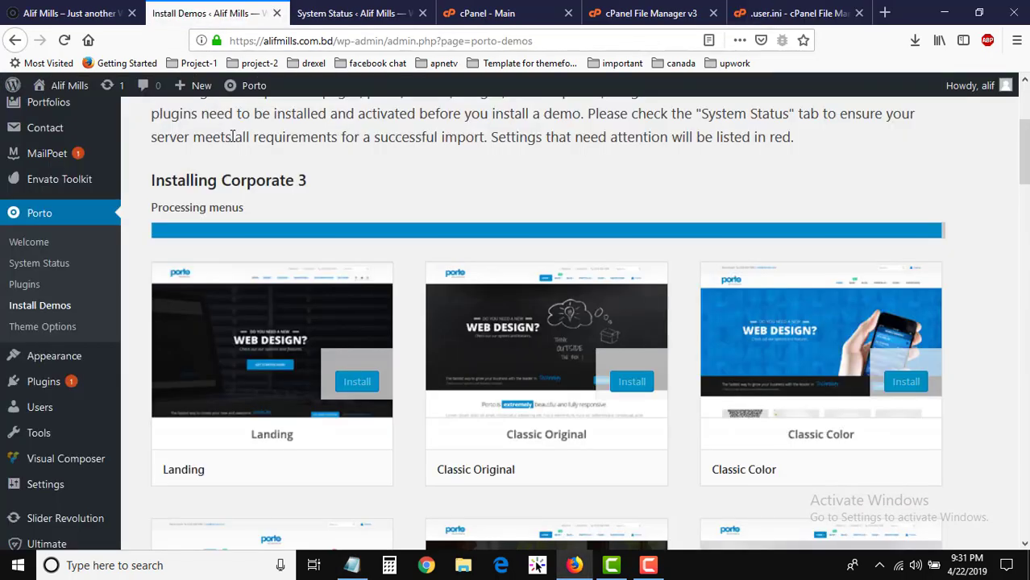
Confirm PHP Time Limit reads 30 after reloading, then open the 'Increasing max execution to PHP' guide
{"action": "left_click", "coordinate": [333, 17]}
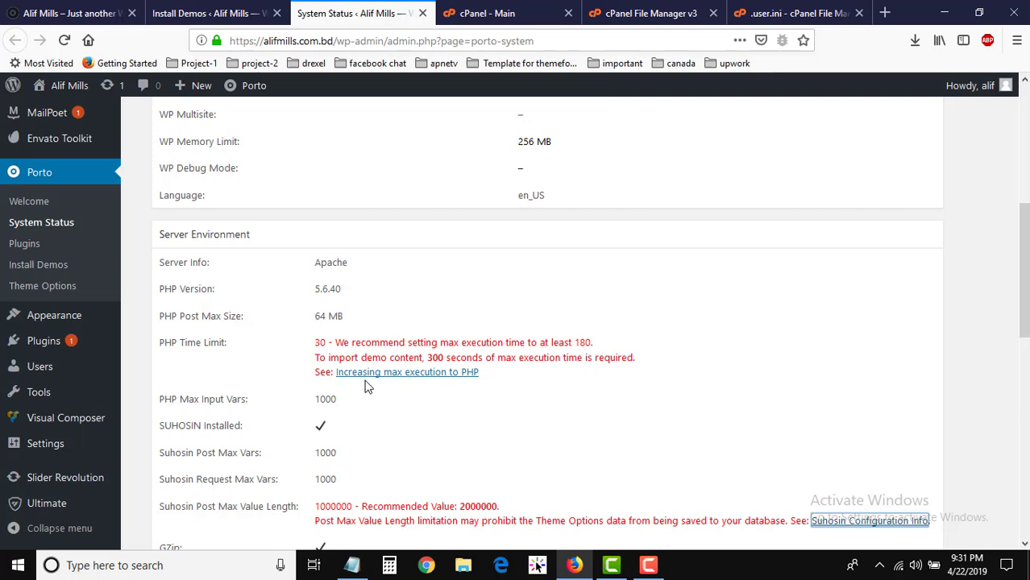
{"action": "scroll", "coordinate": [116, 276], "scroll_direction": "up", "scroll_amount": 5}
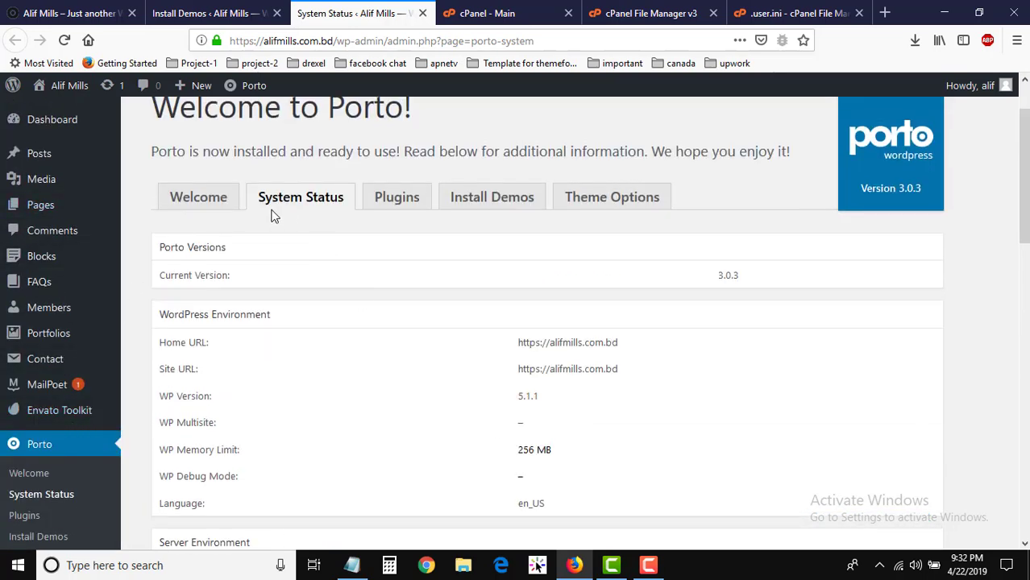
{"action": "scroll", "coordinate": [306, 241], "scroll_direction": "down", "scroll_amount": 2}
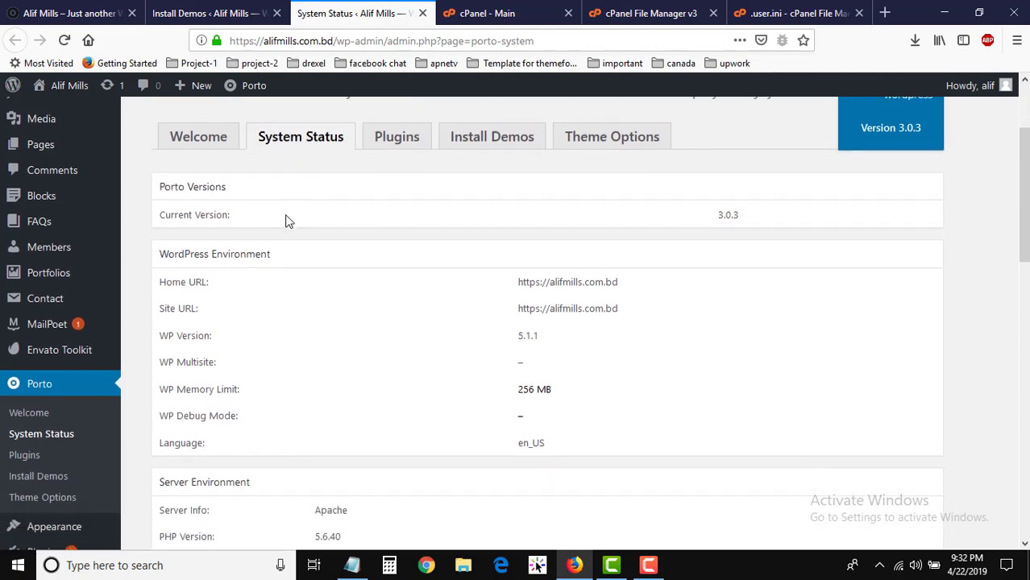
{"action": "scroll", "coordinate": [445, 386], "scroll_direction": "down", "scroll_amount": 6}
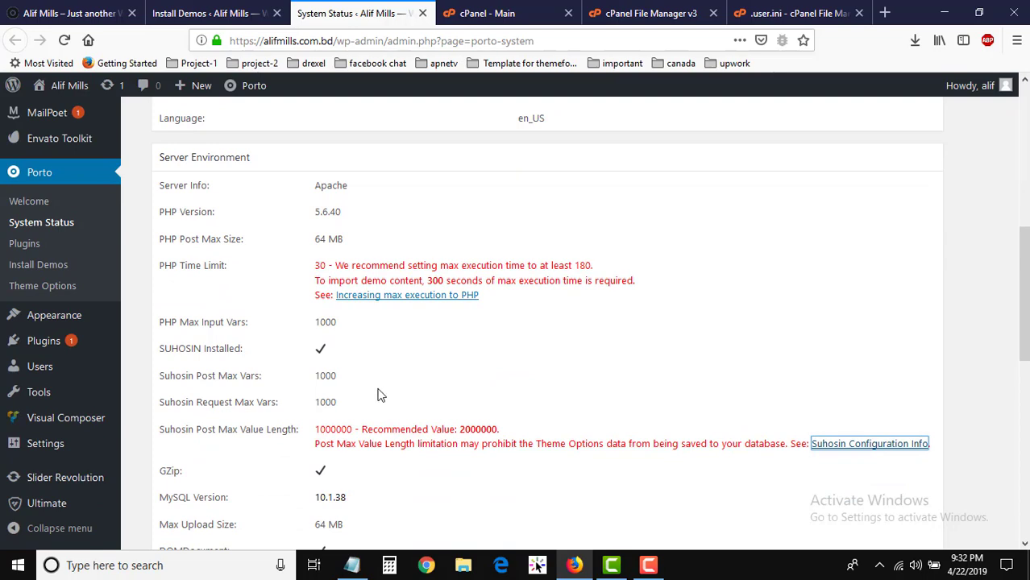
{"action": "scroll", "coordinate": [278, 374], "scroll_direction": "up", "scroll_amount": 2}
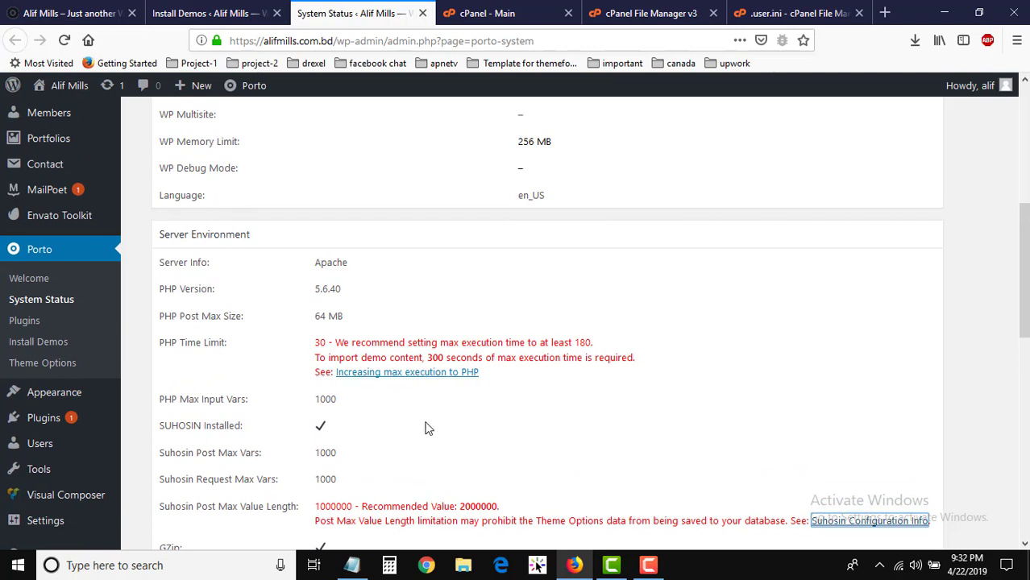
{"action": "key", "text": "F5"}
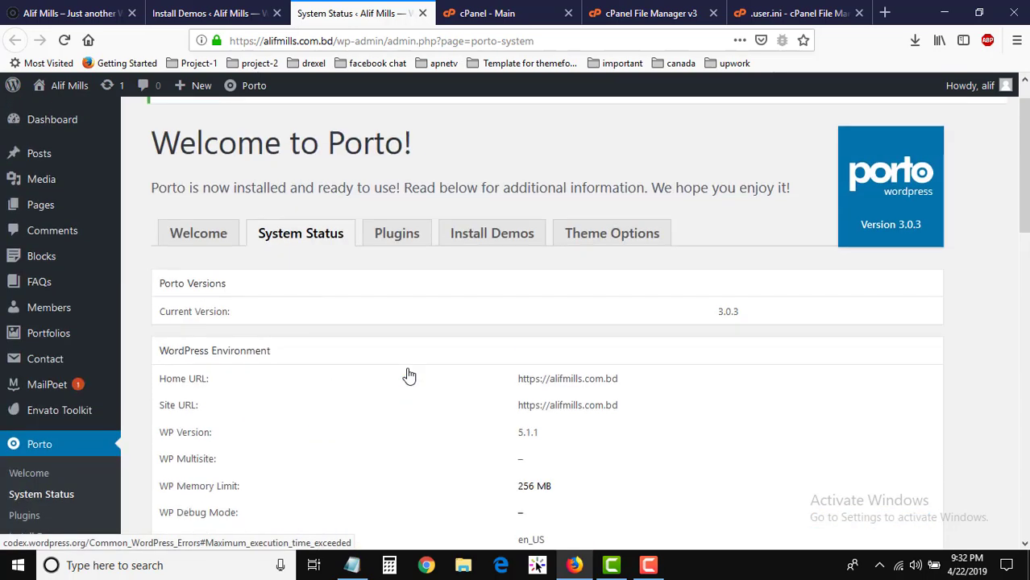
{"action": "scroll", "coordinate": [408, 374], "scroll_direction": "down", "scroll_amount": 1}
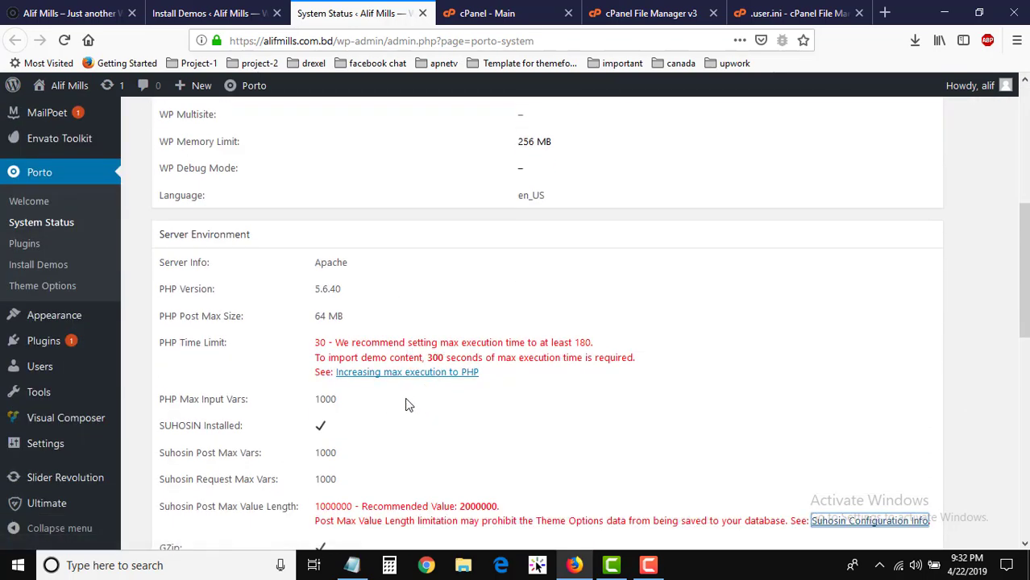
{"action": "left_click", "coordinate": [417, 376]}
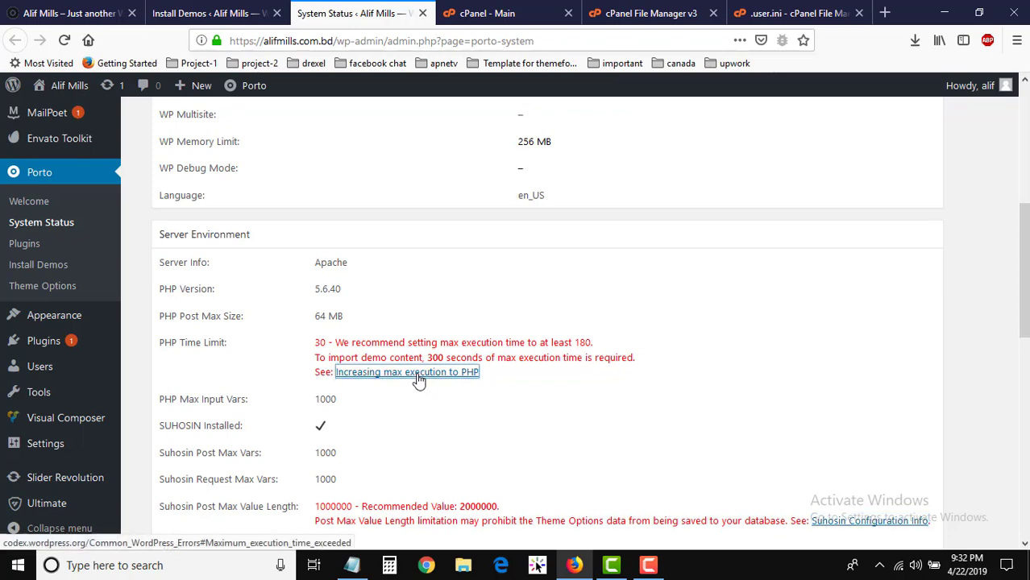
Read the Codex max_execution_time fix, then return to the .user.ini editor
{"action": "left_click", "coordinate": [436, 17]}
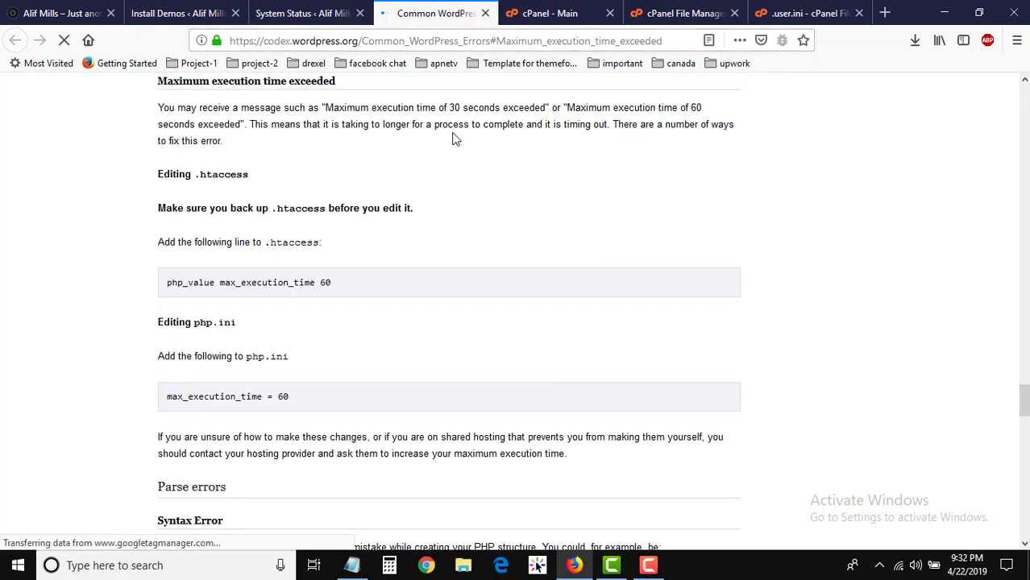
{"action": "left_click_drag", "start_coordinate": [294, 397], "coordinate": [149, 405]}
{"action": "left_click", "coordinate": [290, 397]}
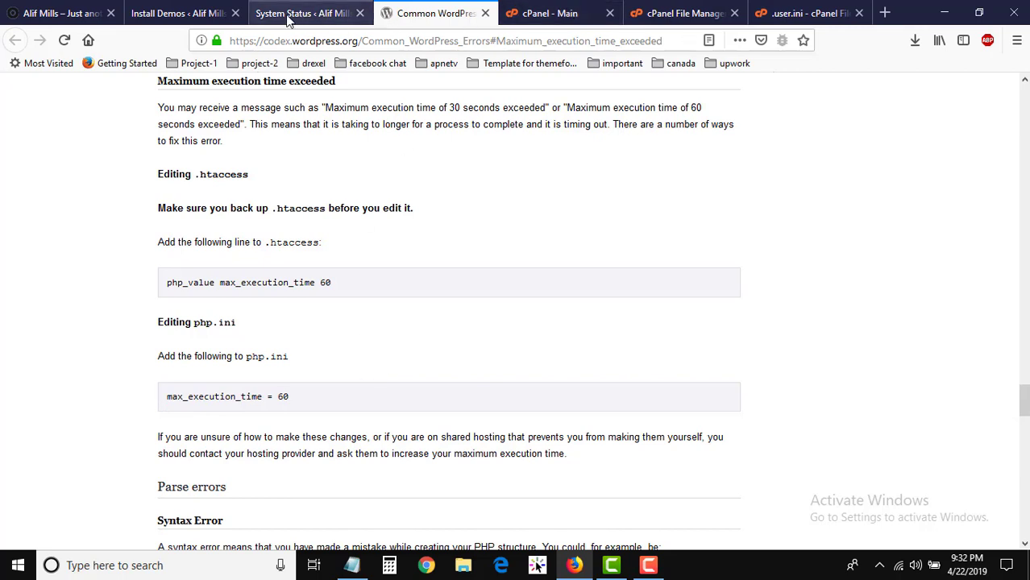
{"action": "left_click", "coordinate": [798, 16]}
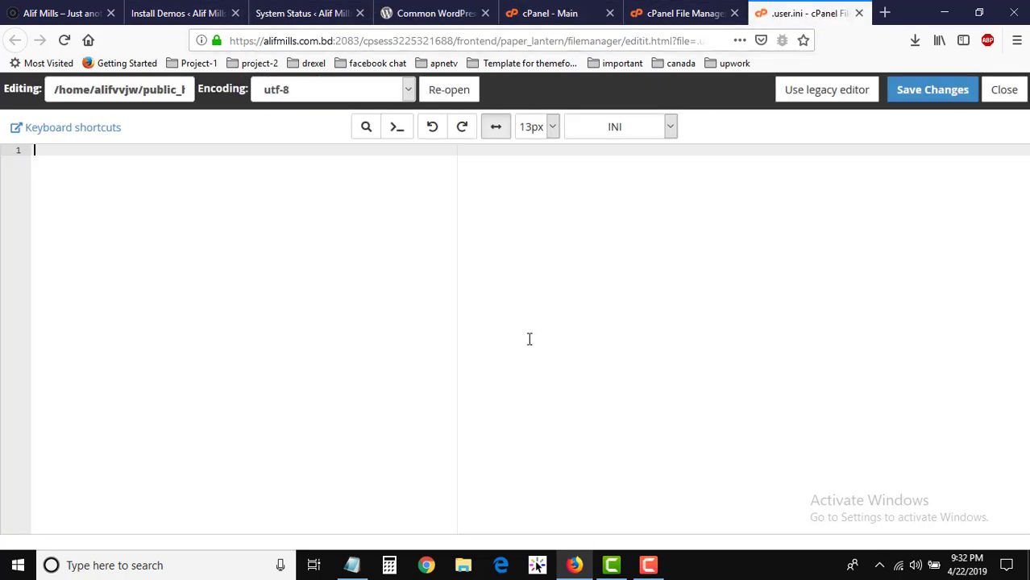
Paste 'max_execution_time = 300;' from Notepad into .user.ini and save the changes
{"action": "left_click", "coordinate": [351, 564]}
{"action": "right_click", "coordinate": [668, 300]}
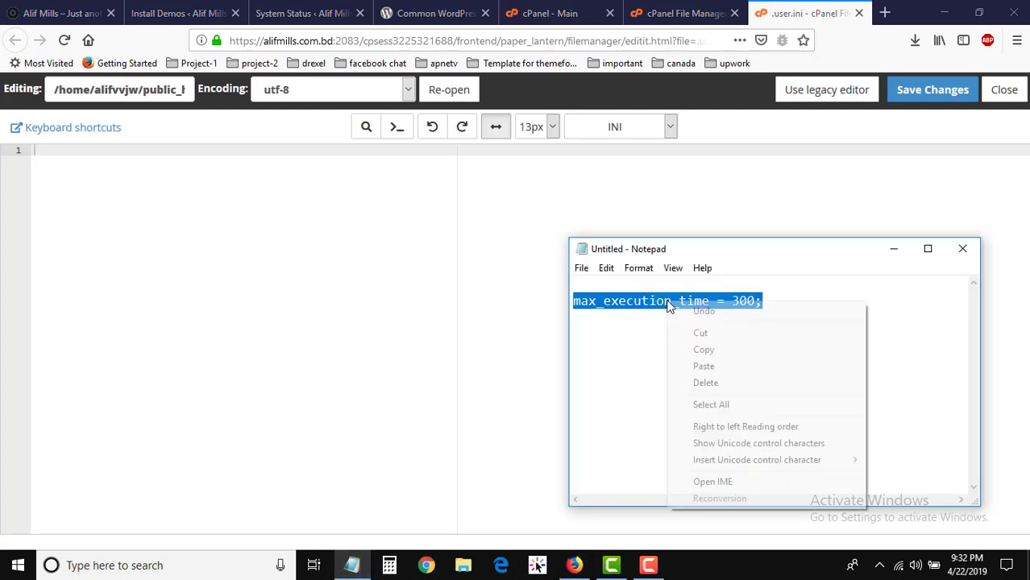
{"action": "left_click", "coordinate": [707, 351]}
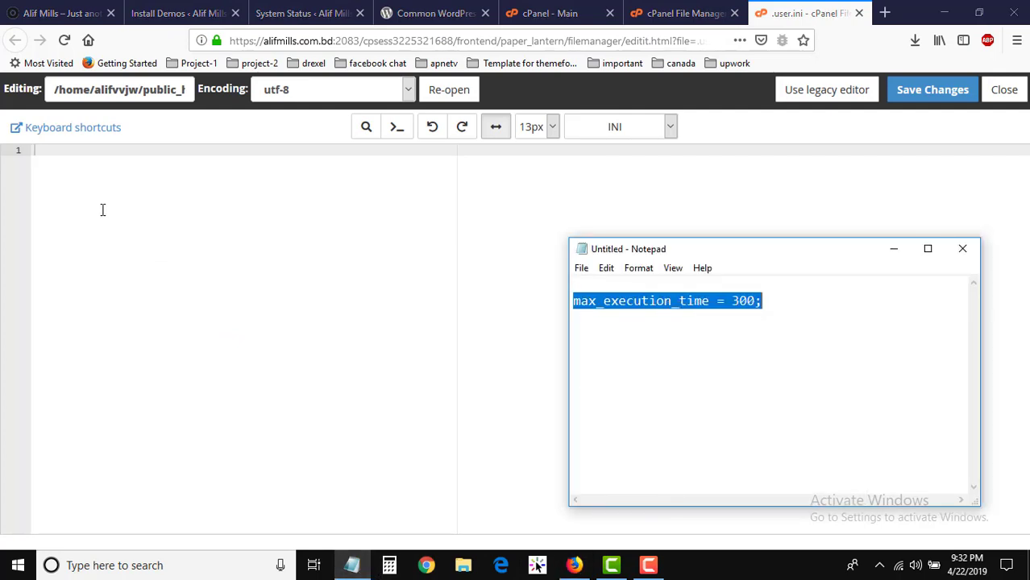
{"action": "right_click", "coordinate": [42, 156]}
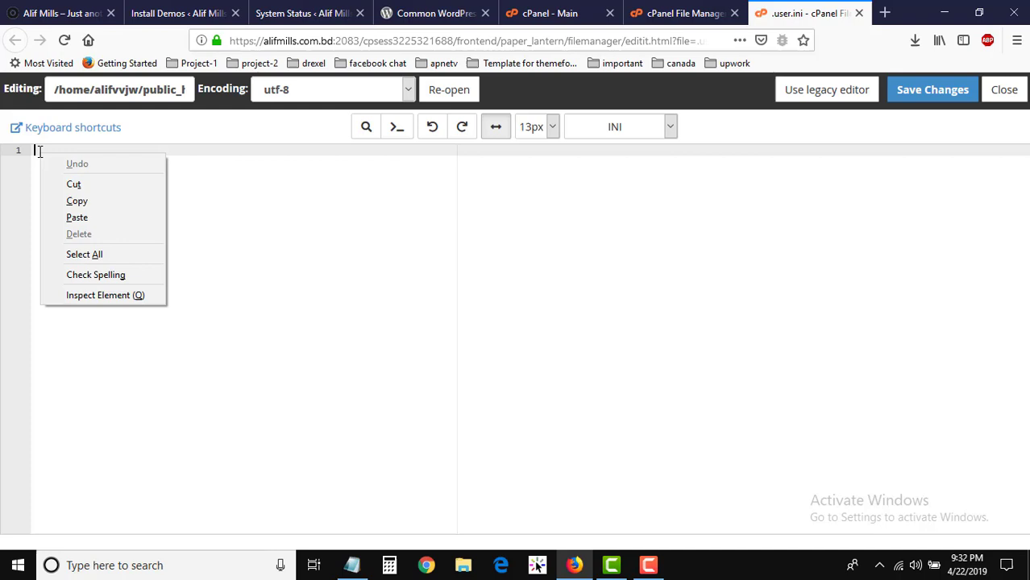
{"action": "left_click", "coordinate": [78, 218]}
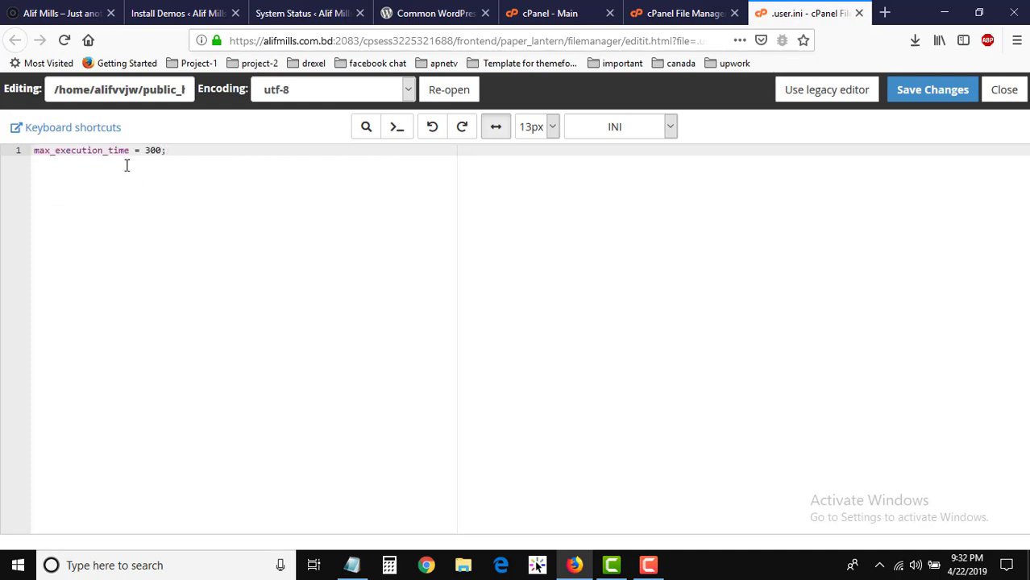
{"action": "left_click", "coordinate": [937, 95]}
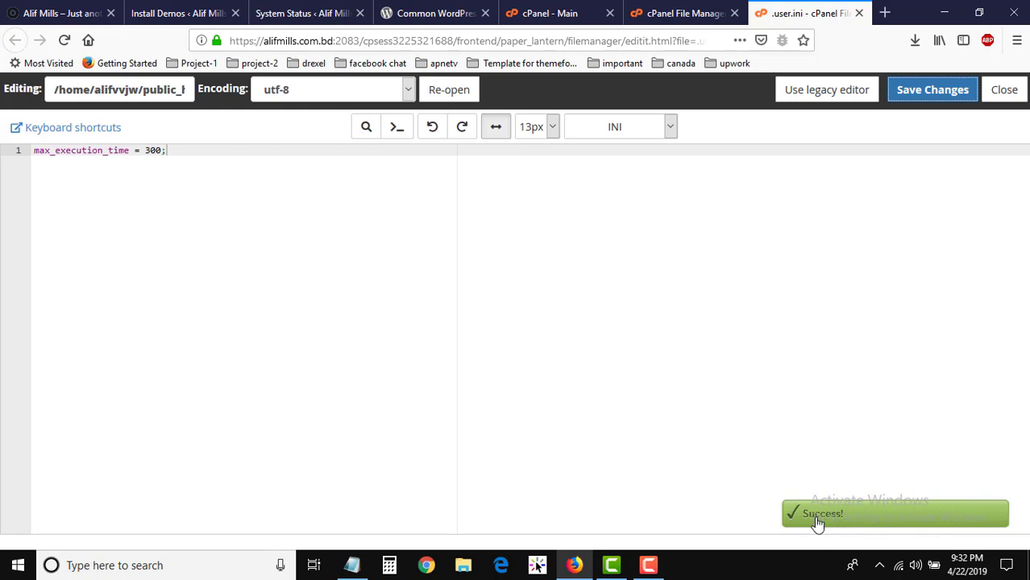
{"action": "left_click", "coordinate": [282, 13]}
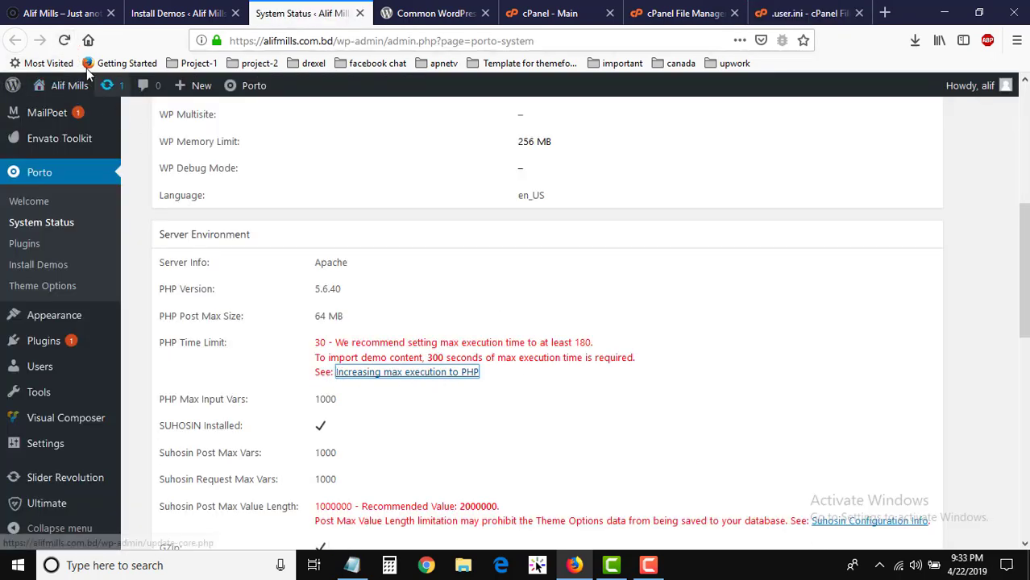
Reload System Status and confirm PHP Time Limit now reads 300 under Server Environment
{"action": "key", "text": "F5"}
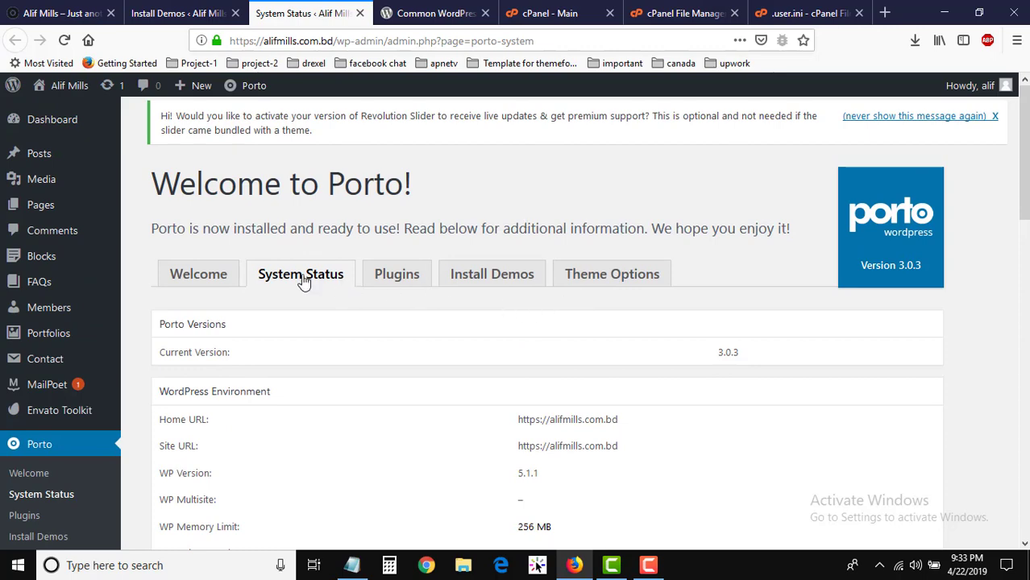
{"action": "scroll", "coordinate": [694, 246], "scroll_direction": "down", "scroll_amount": 5}
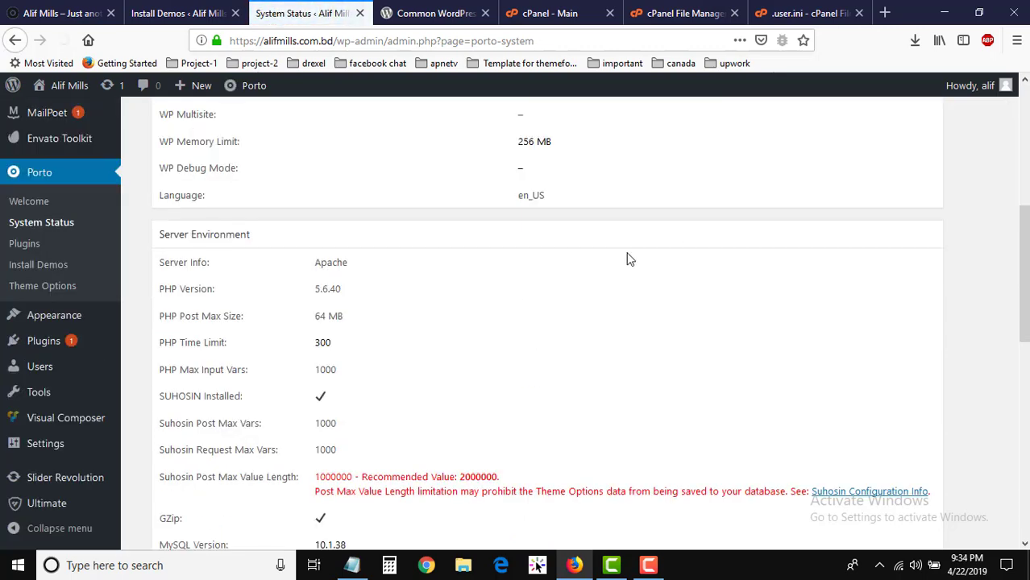
{"action": "scroll", "coordinate": [321, 385], "scroll_direction": "down", "scroll_amount": 3}
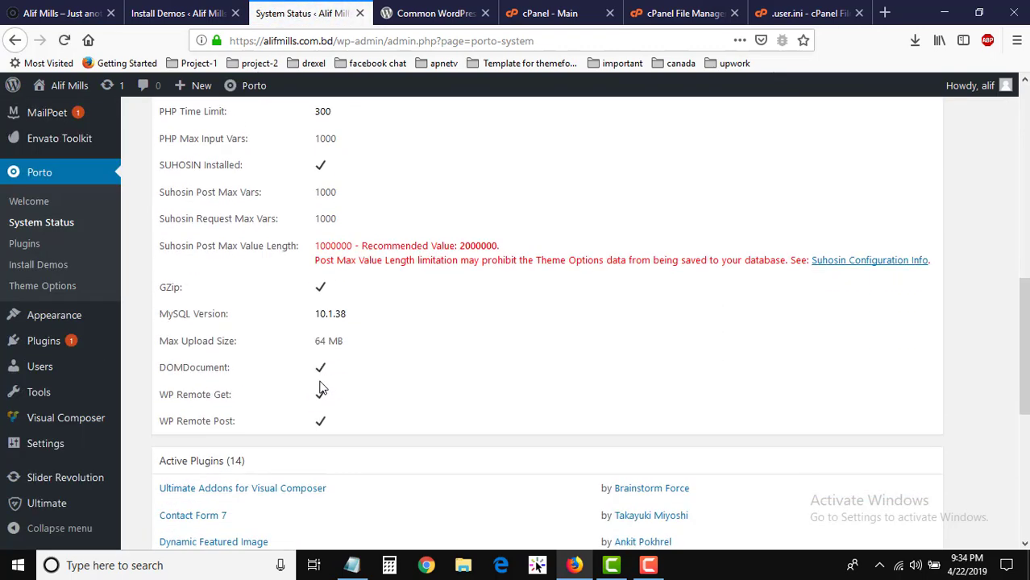
{"action": "scroll", "coordinate": [320, 389], "scroll_direction": "up", "scroll_amount": 3}
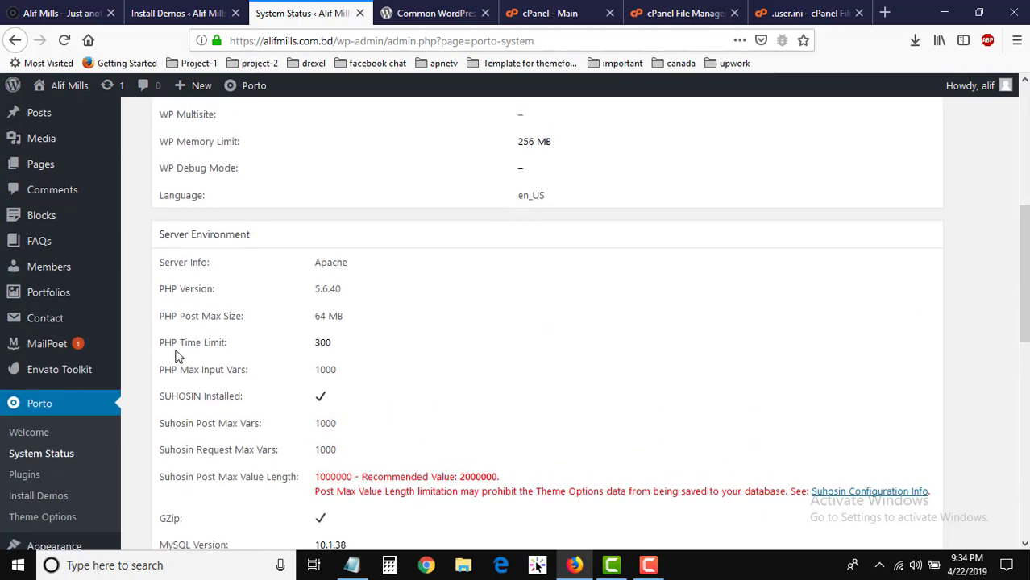